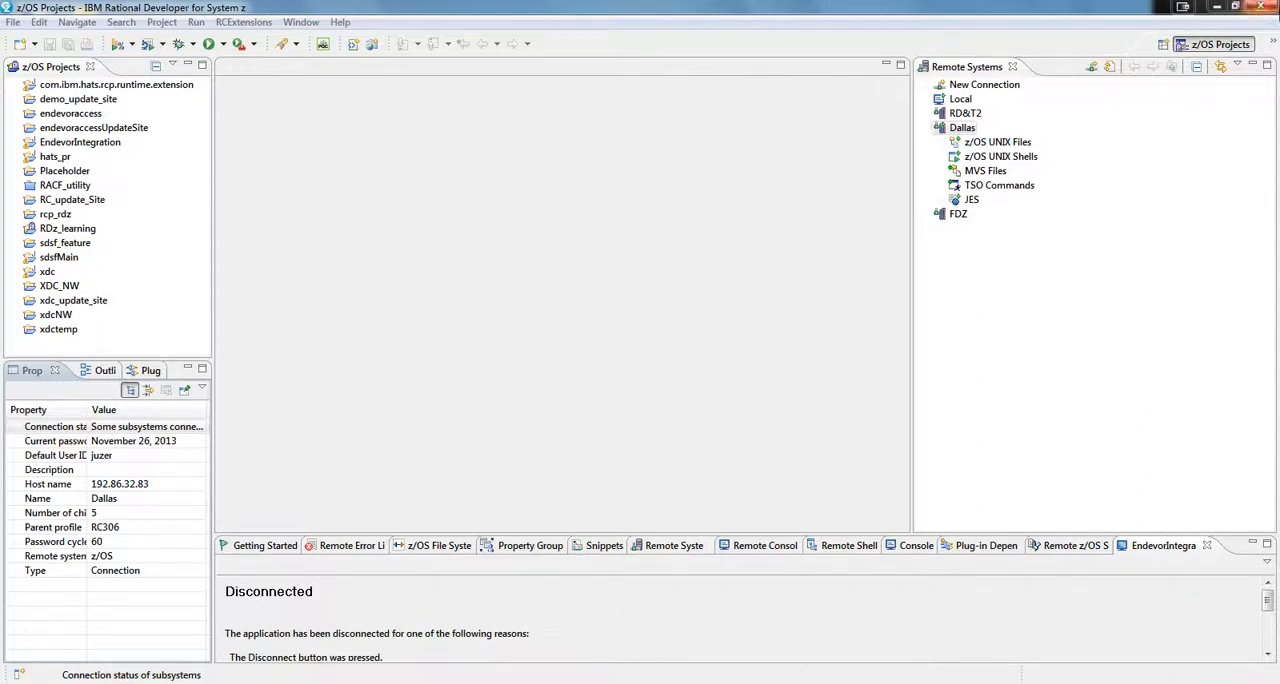
- Expand the Dallas connection's MVS files down to the members of ROYAL.DEVP.SRCLIB under the ROYAL.DEVP filter
{"action": "left_click", "coordinate": [957, 72]}
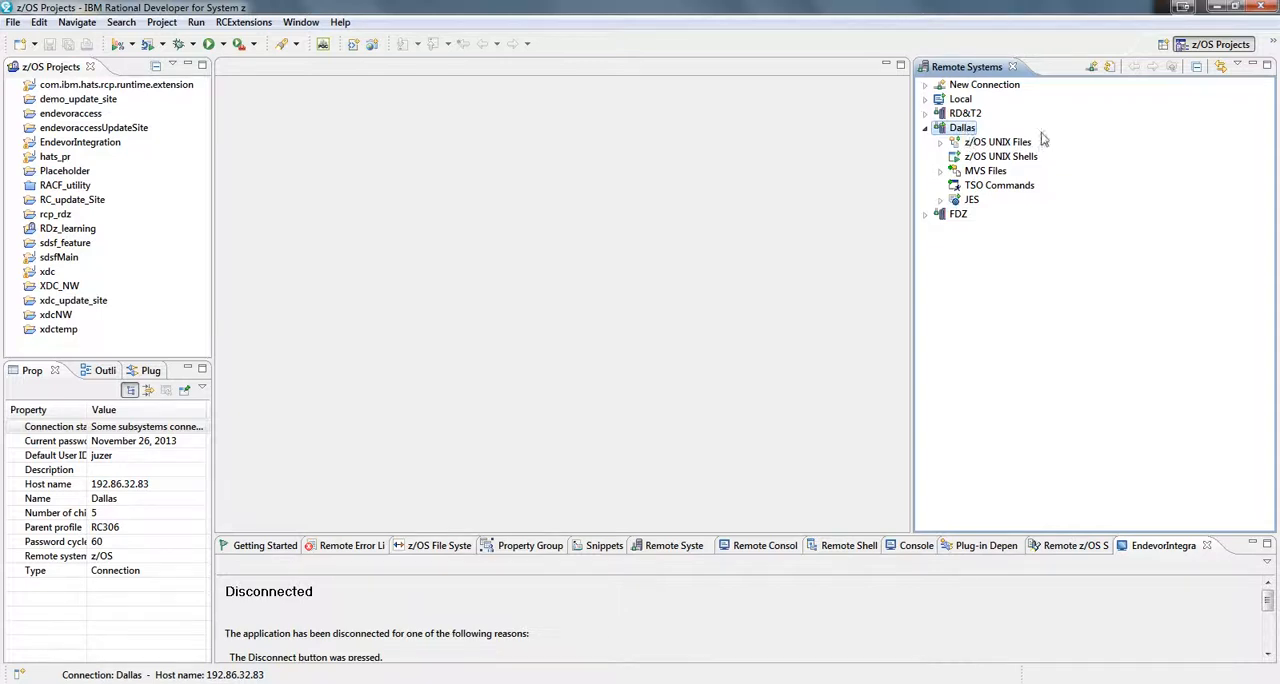
{"action": "left_click", "coordinate": [941, 172]}
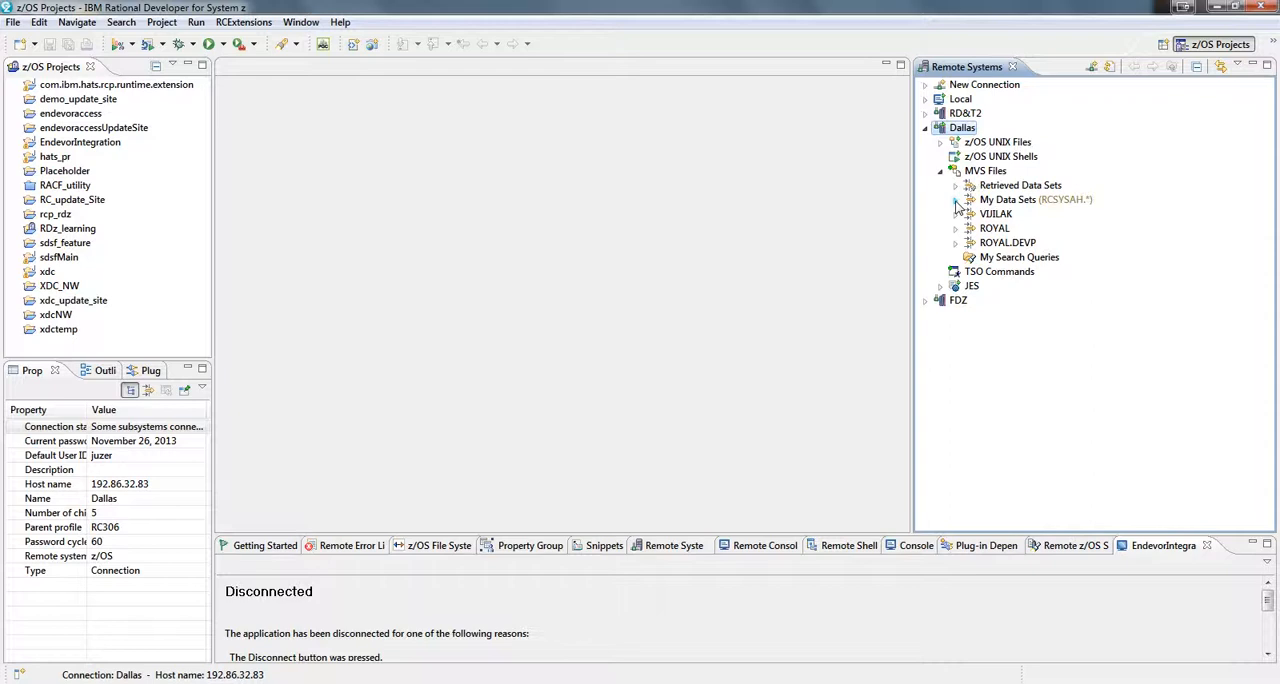
{"action": "left_click", "coordinate": [955, 200]}
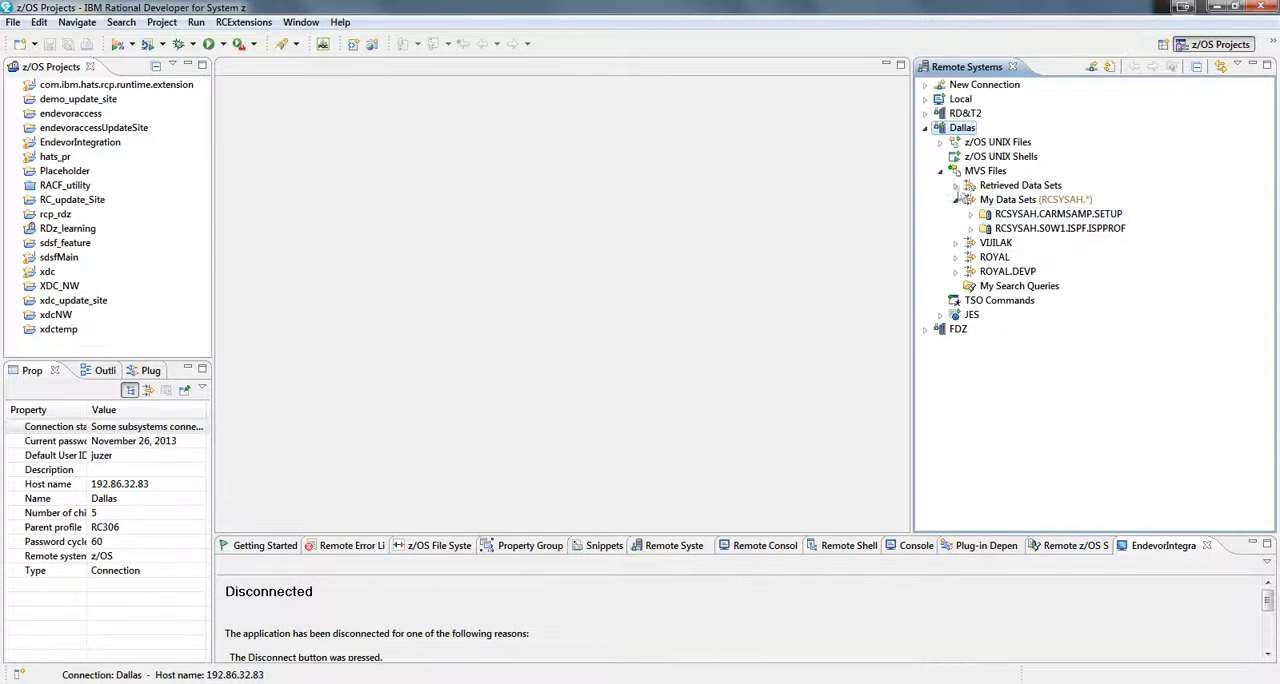
{"action": "left_click", "coordinate": [955, 200]}
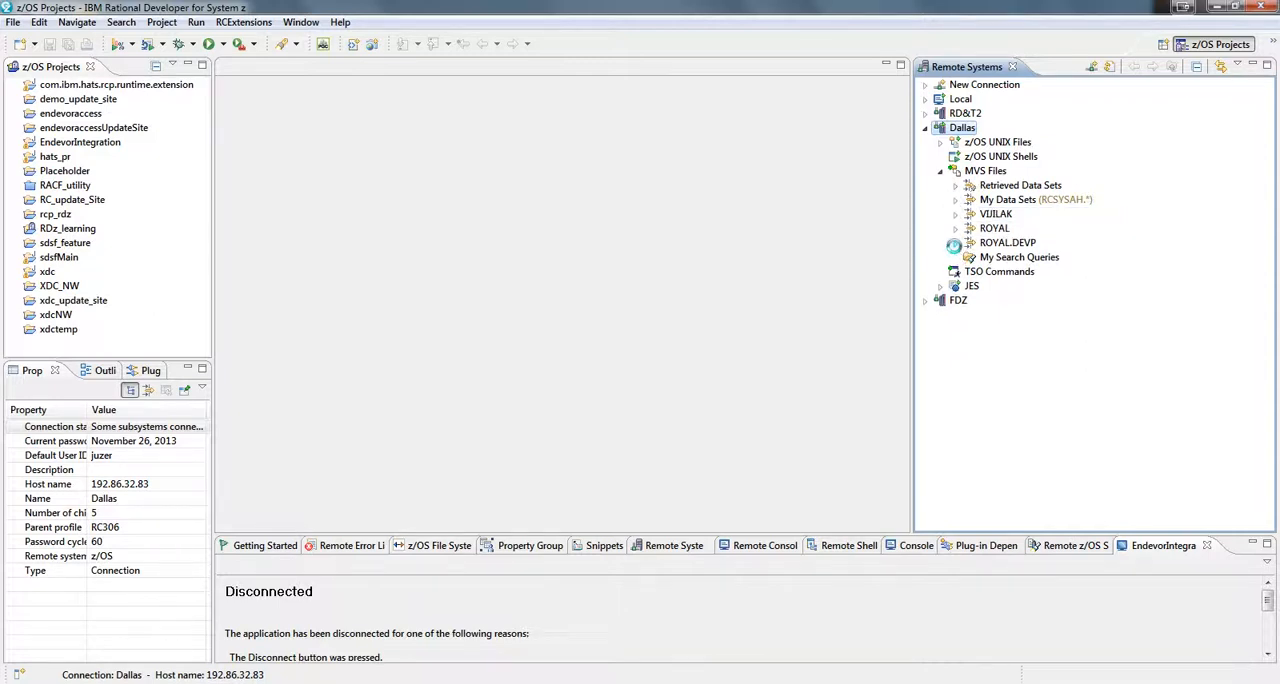
{"action": "left_click", "coordinate": [955, 243]}
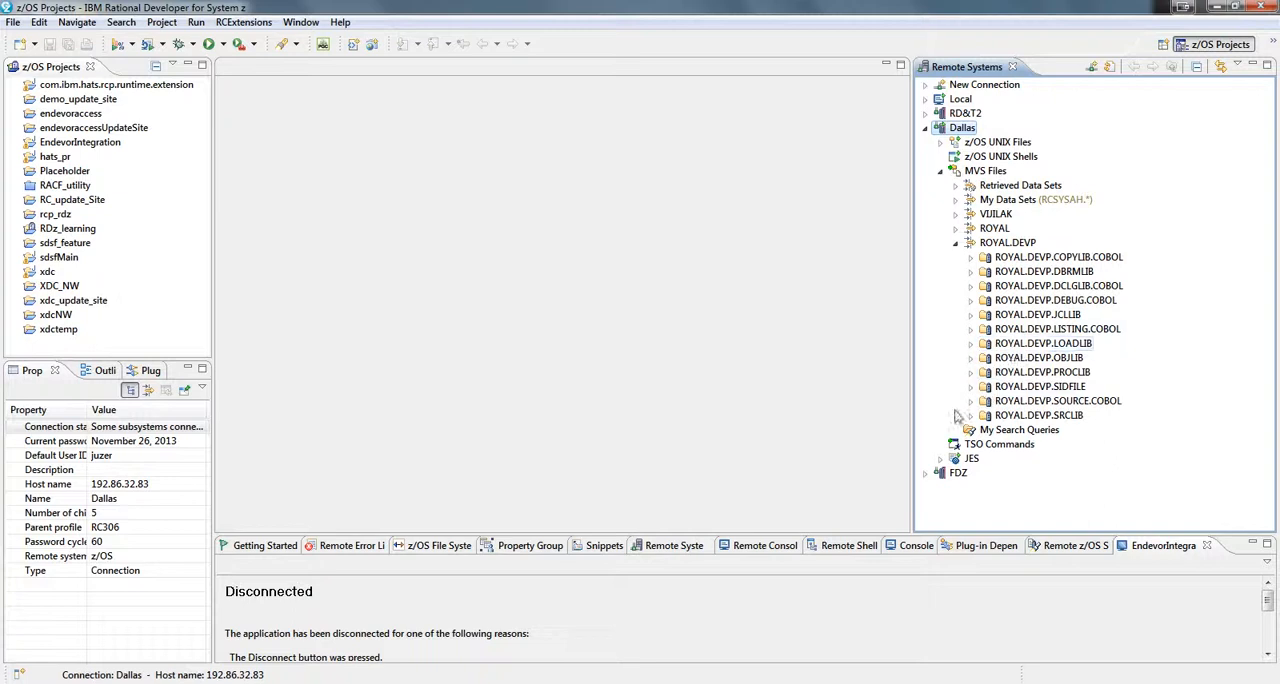
{"action": "left_click", "coordinate": [971, 415]}
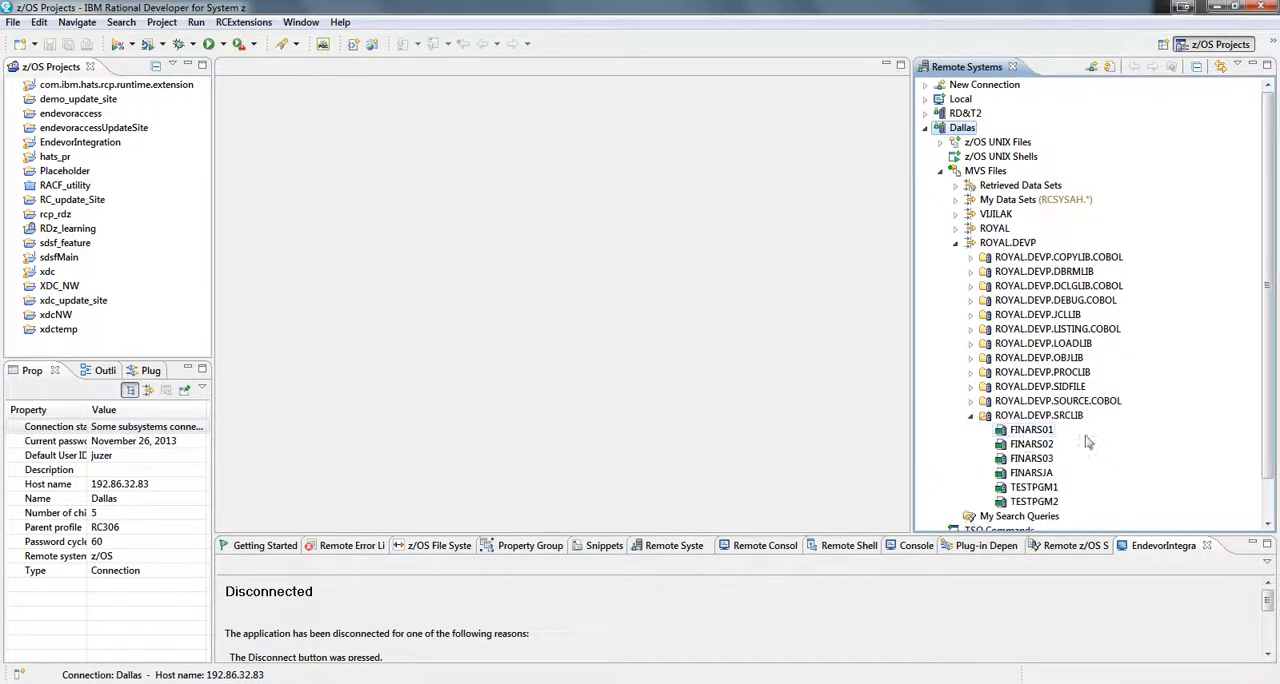
- Start the Add/Update (Endevor batch) action on member FINARS01 of ROYAL.DEVP.SRCLIB
{"action": "left_click", "coordinate": [1045, 431]}
{"action": "right_click", "coordinate": [1050, 440]}
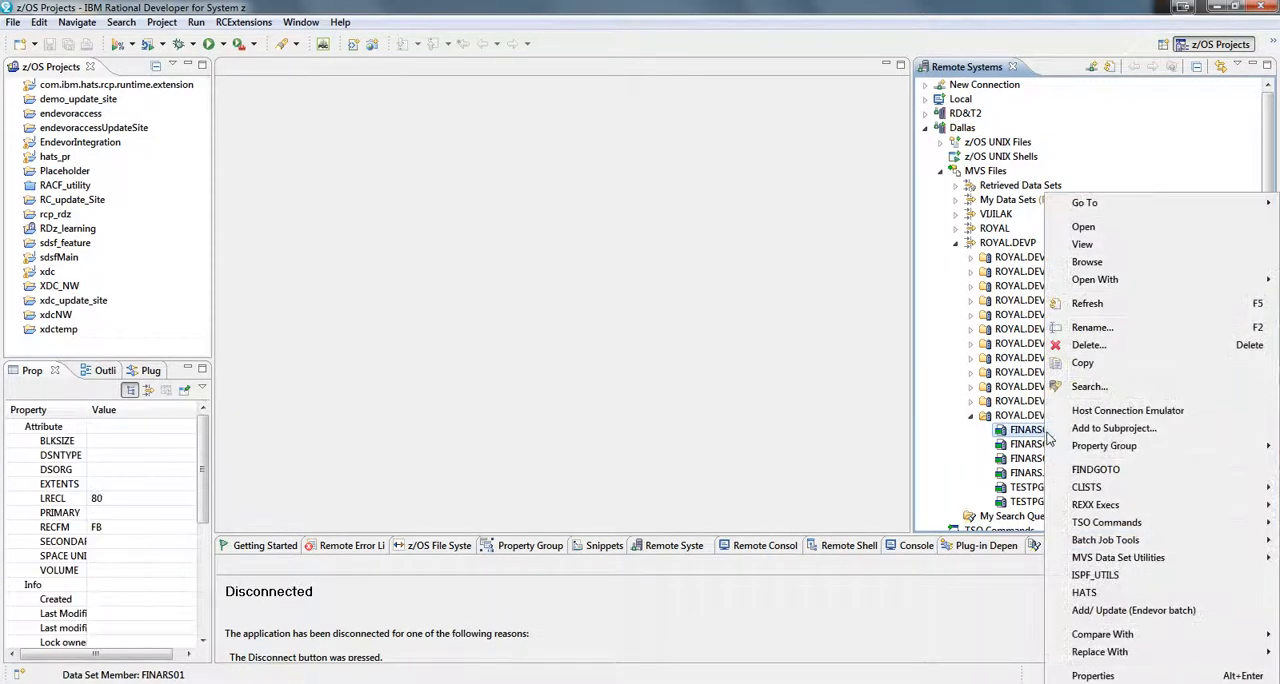
{"action": "left_click", "coordinate": [1201, 614]}
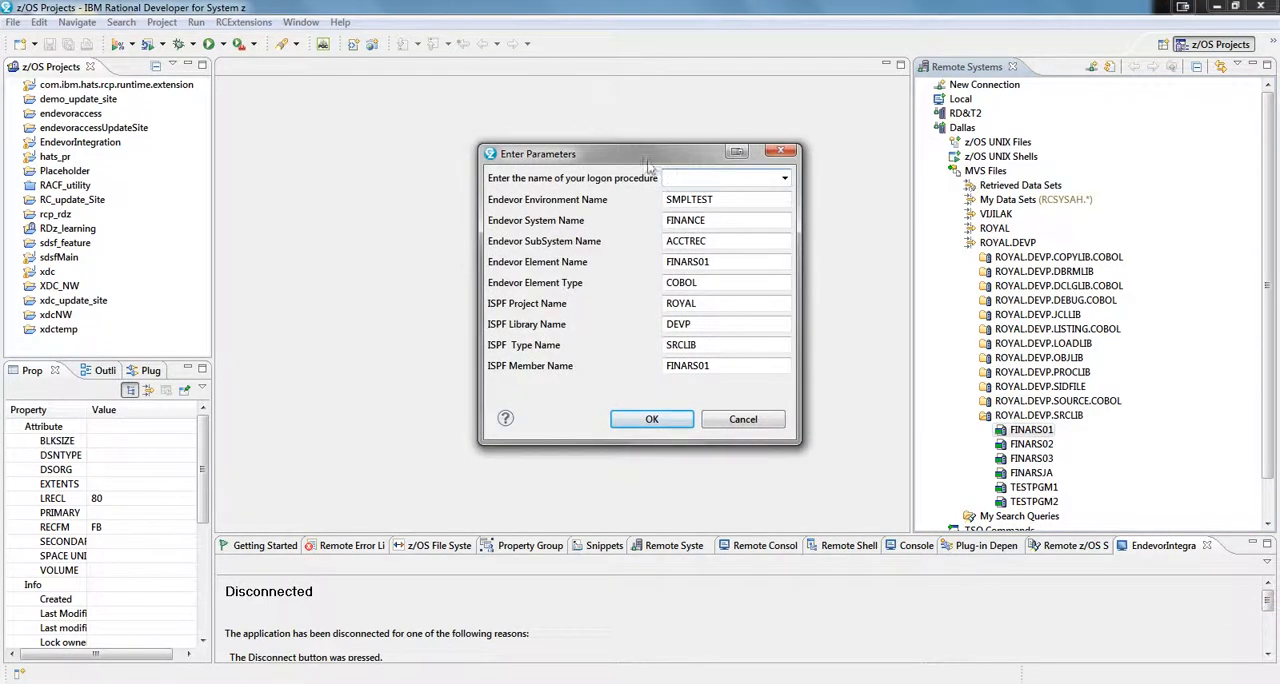
- Choose RCPROC01 as the logon procedure, submit the Endevor parameters for FINARS01, and maximize the new EndevorIntegration view
{"action": "left_click", "coordinate": [785, 178]}
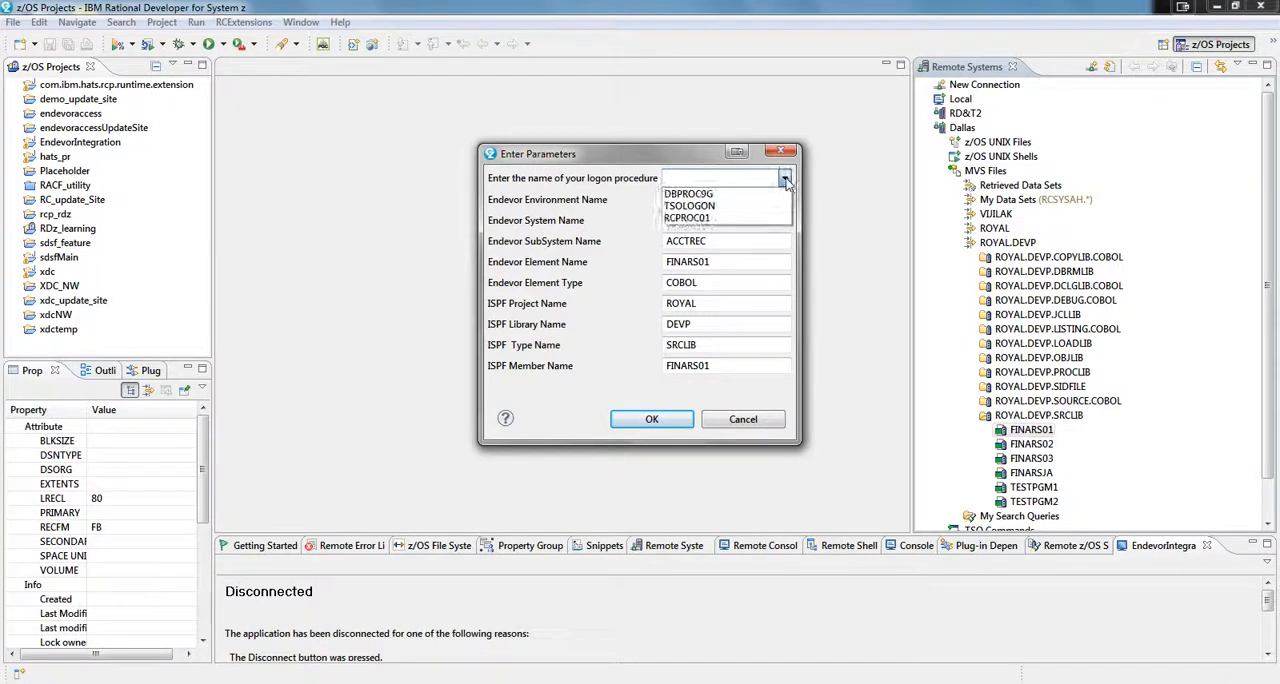
{"action": "left_click", "coordinate": [737, 217]}
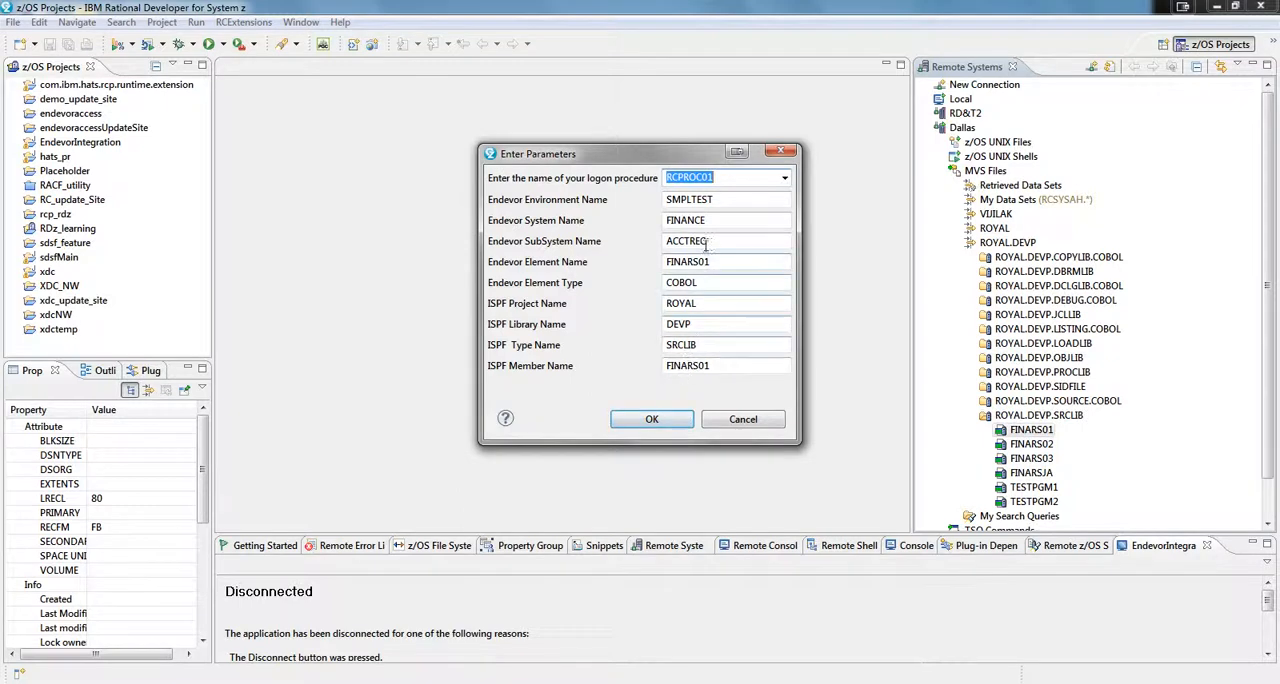
{"action": "left_click_drag", "start_coordinate": [742, 262], "coordinate": [657, 262]}
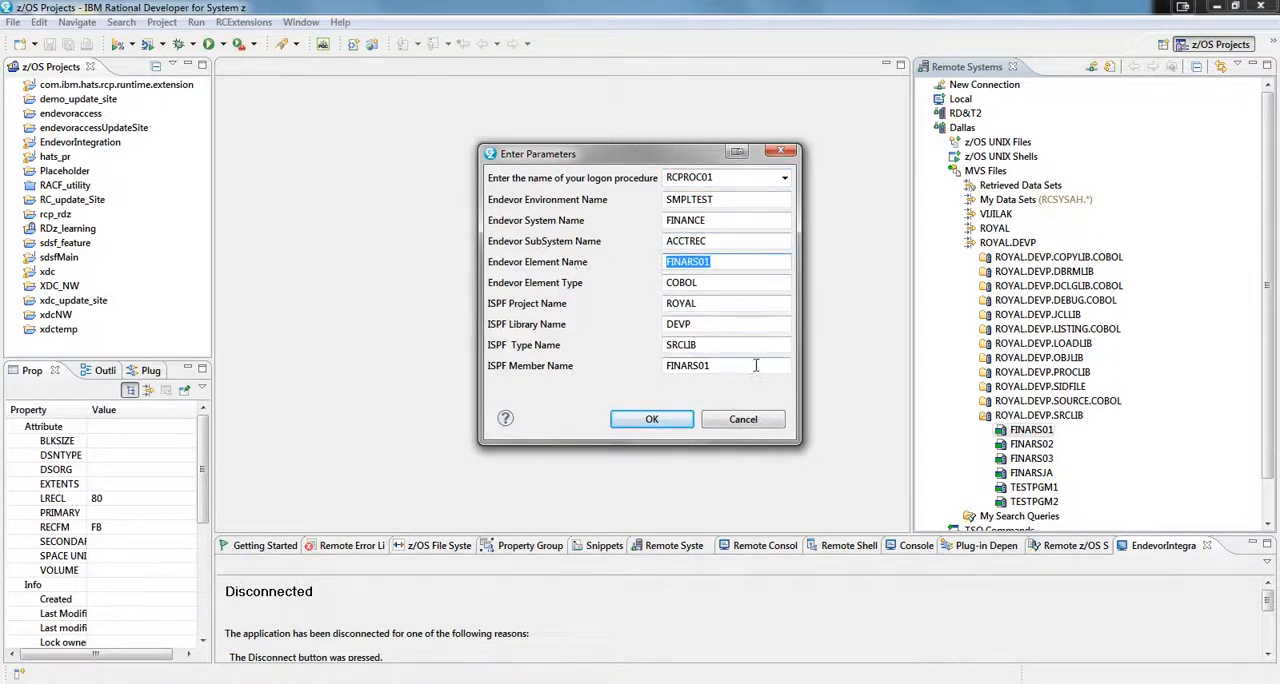
{"action": "left_click_drag", "start_coordinate": [759, 365], "coordinate": [636, 352]}
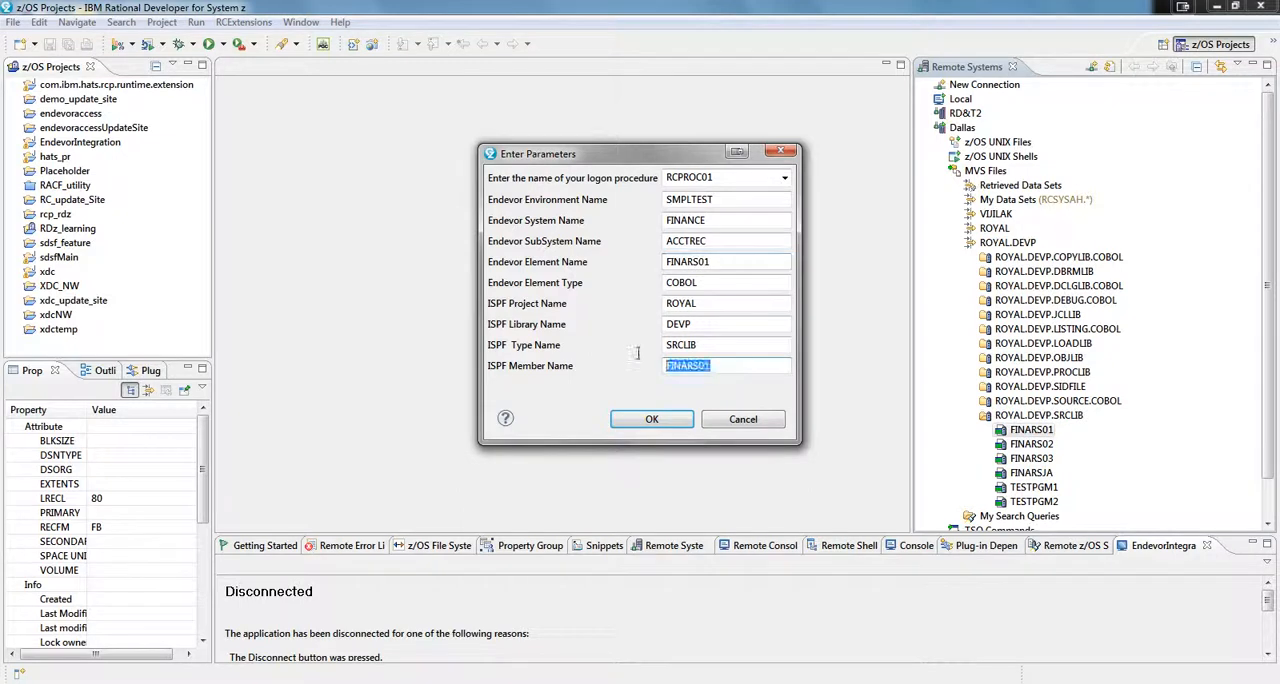
{"action": "left_click", "coordinate": [675, 421]}
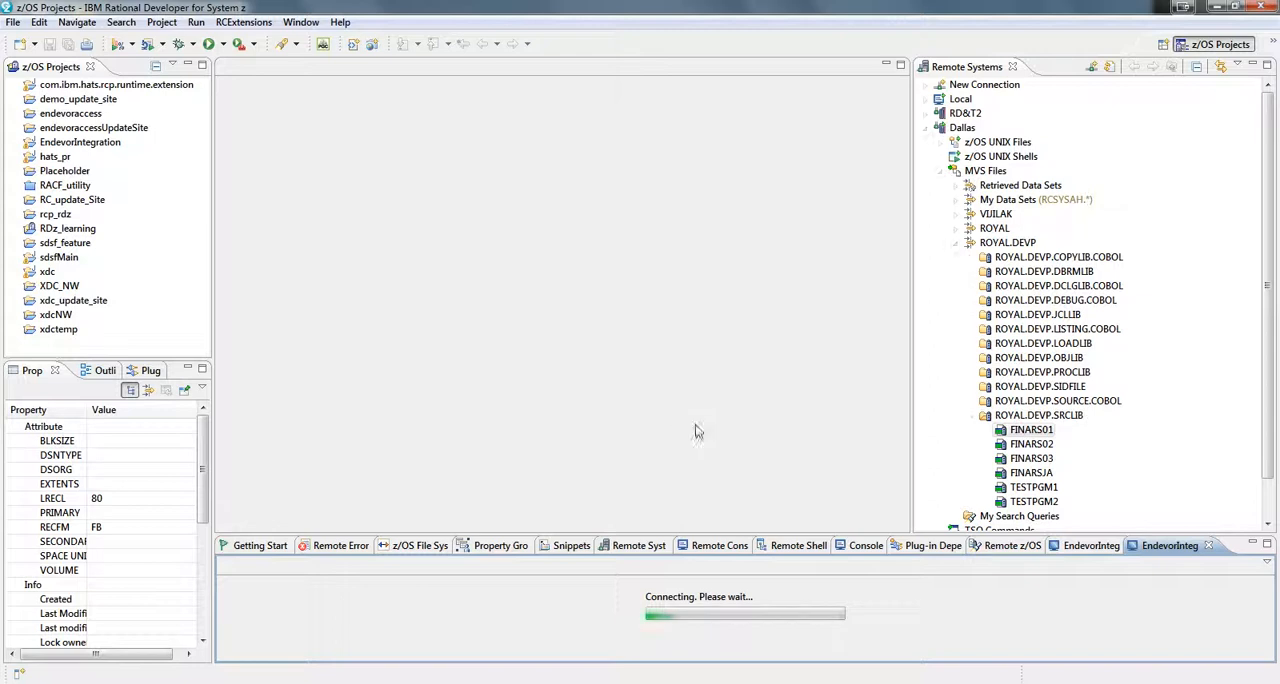
{"action": "double_click", "coordinate": [1172, 546]}
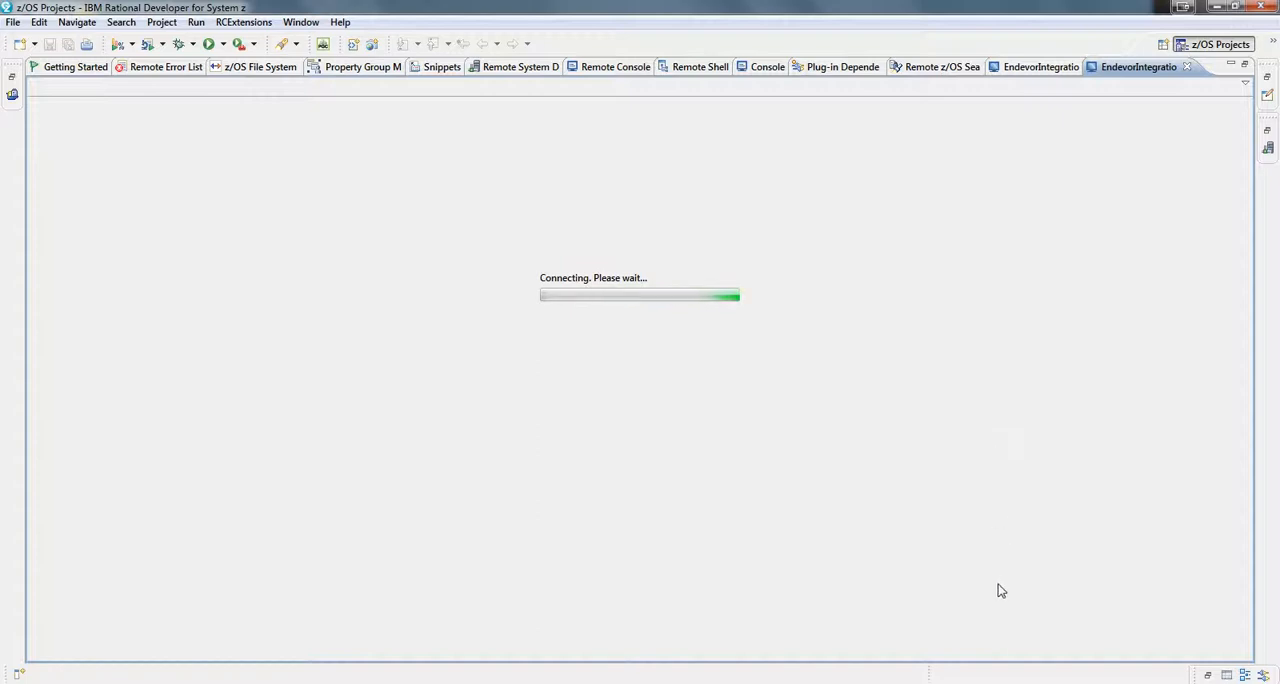
{"action": "left_click", "coordinate": [1020, 683]}
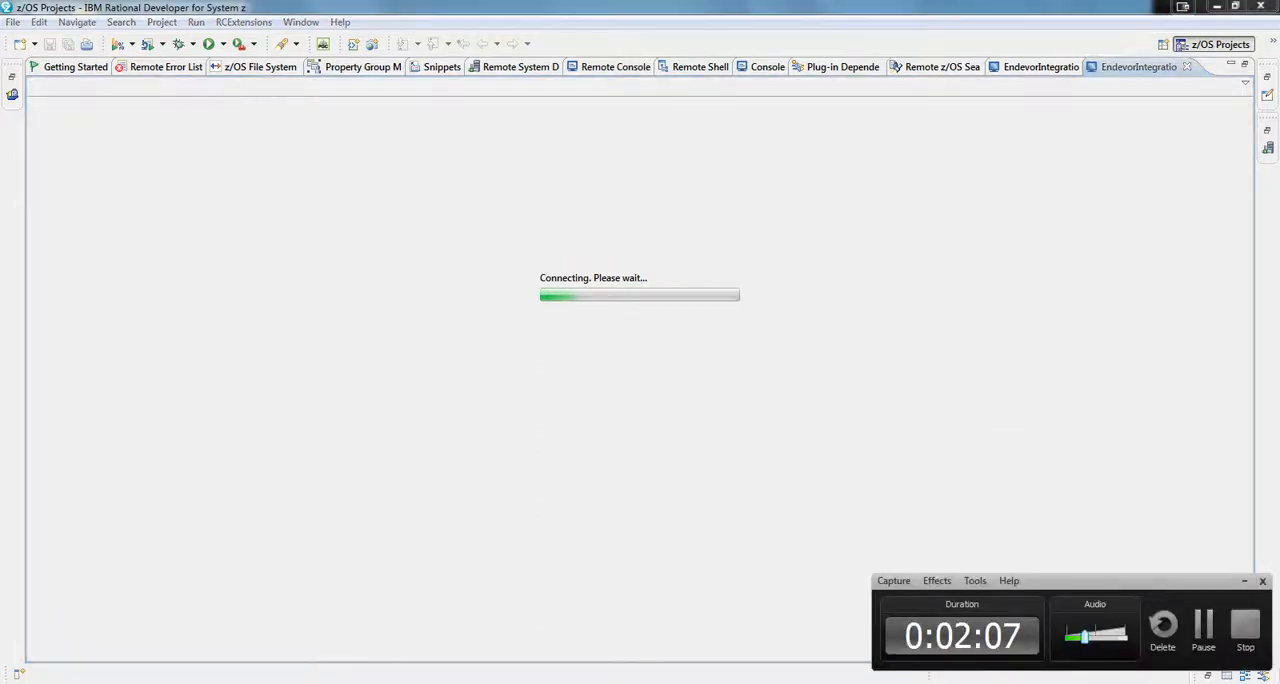
{"action": "left_click", "coordinate": [1205, 640]}
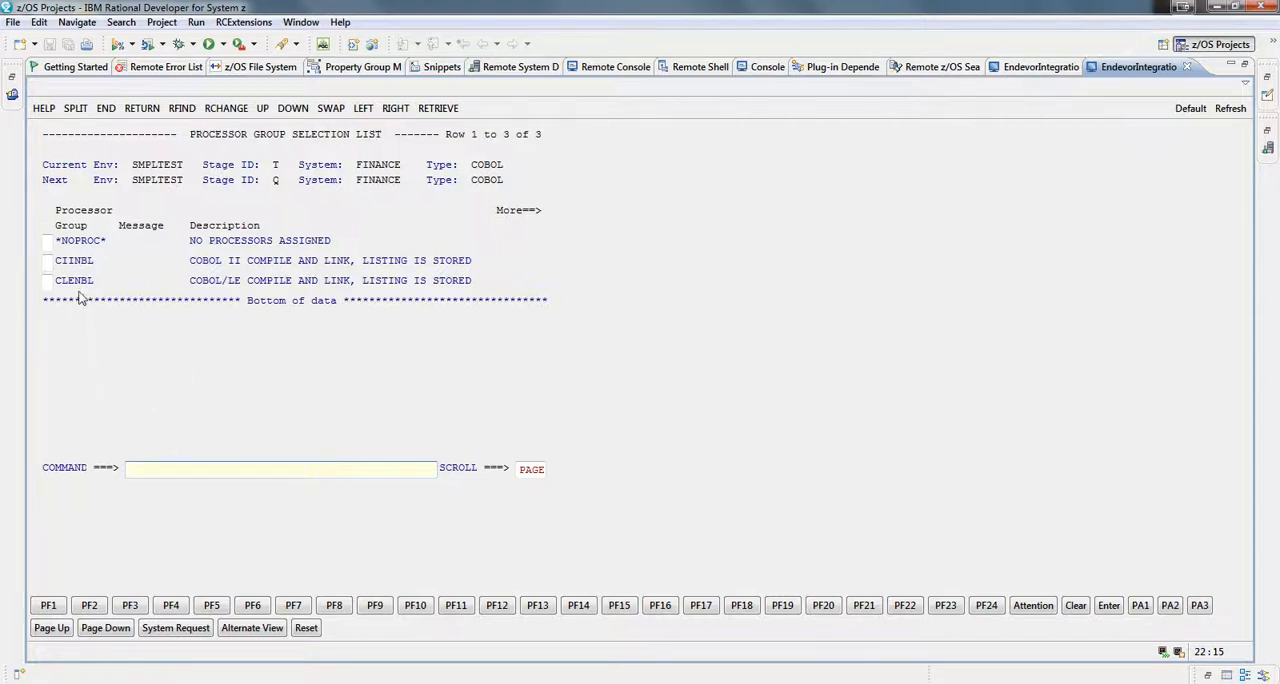
- Select the *NOPROC* processor group with the selection code s and submit the choice
{"action": "left_click", "coordinate": [49, 242]}
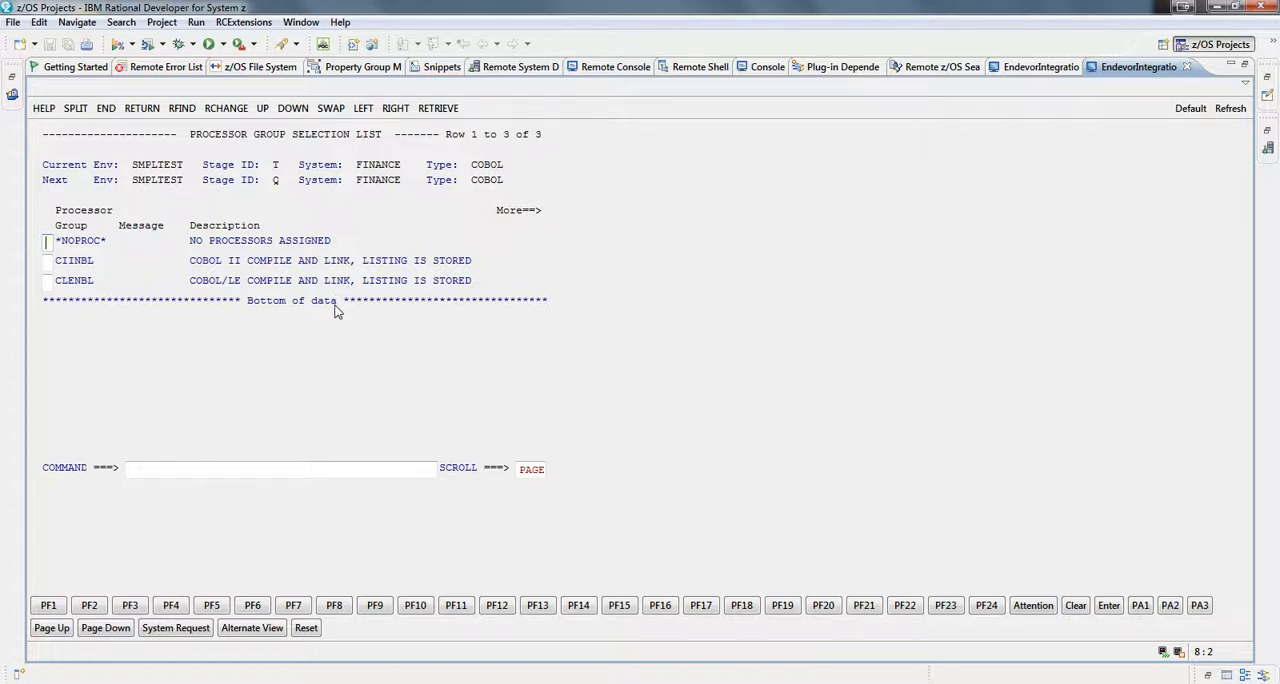
{"action": "type", "text": "s"}
{"action": "left_click", "coordinate": [1108, 606]}
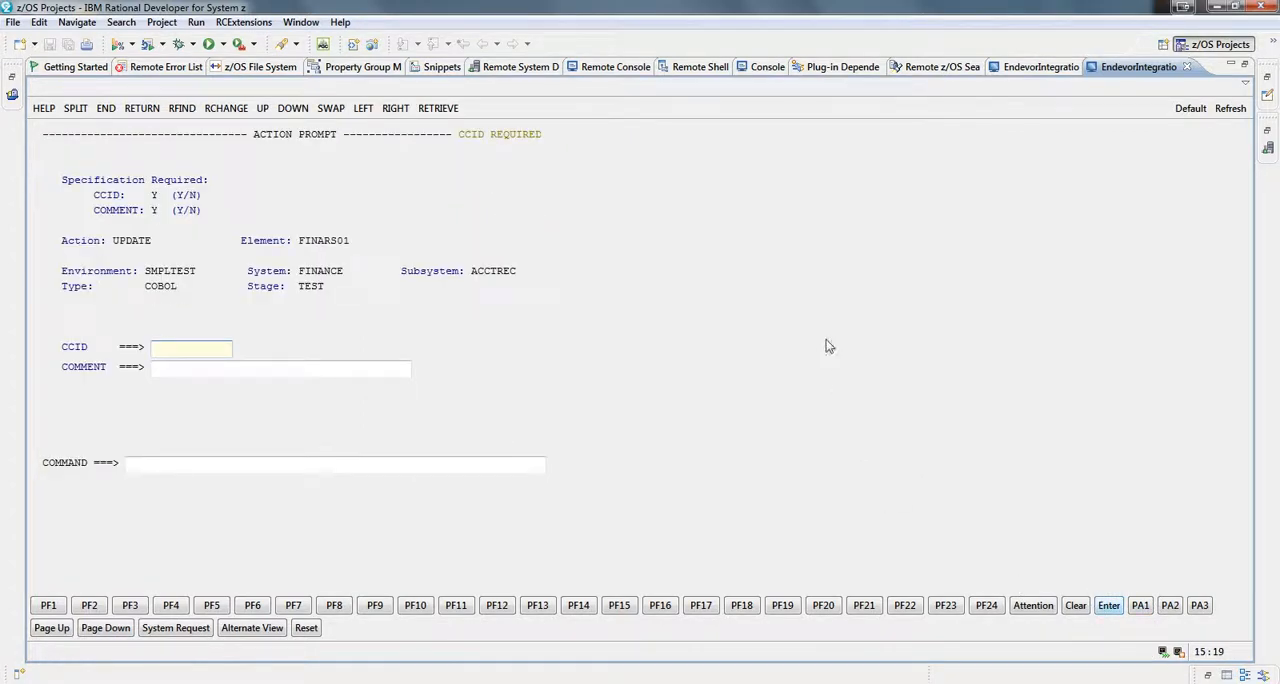
- Enter "sample" as the CCID and "test" as the comment, and submit the action prompt for FINARS01
{"action": "type", "text": "sample"}
{"action": "key", "text": "Tab"}
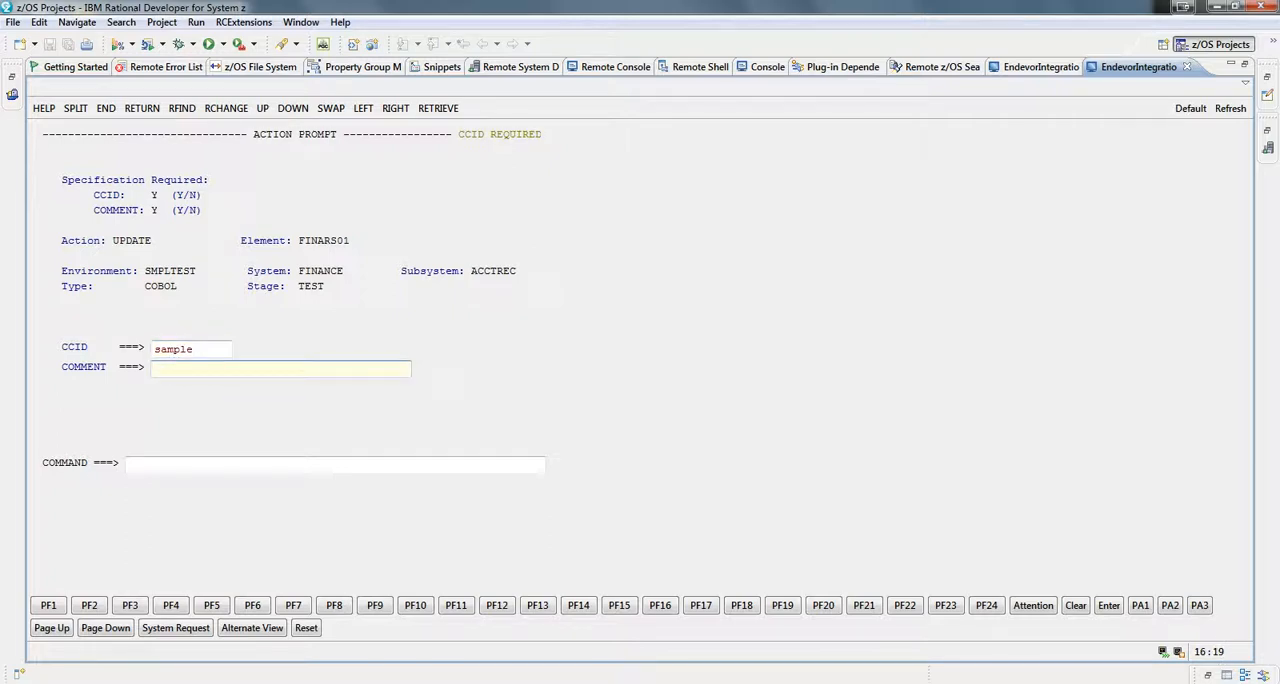
{"action": "type", "text": "test"}
{"action": "left_click", "coordinate": [1110, 607]}
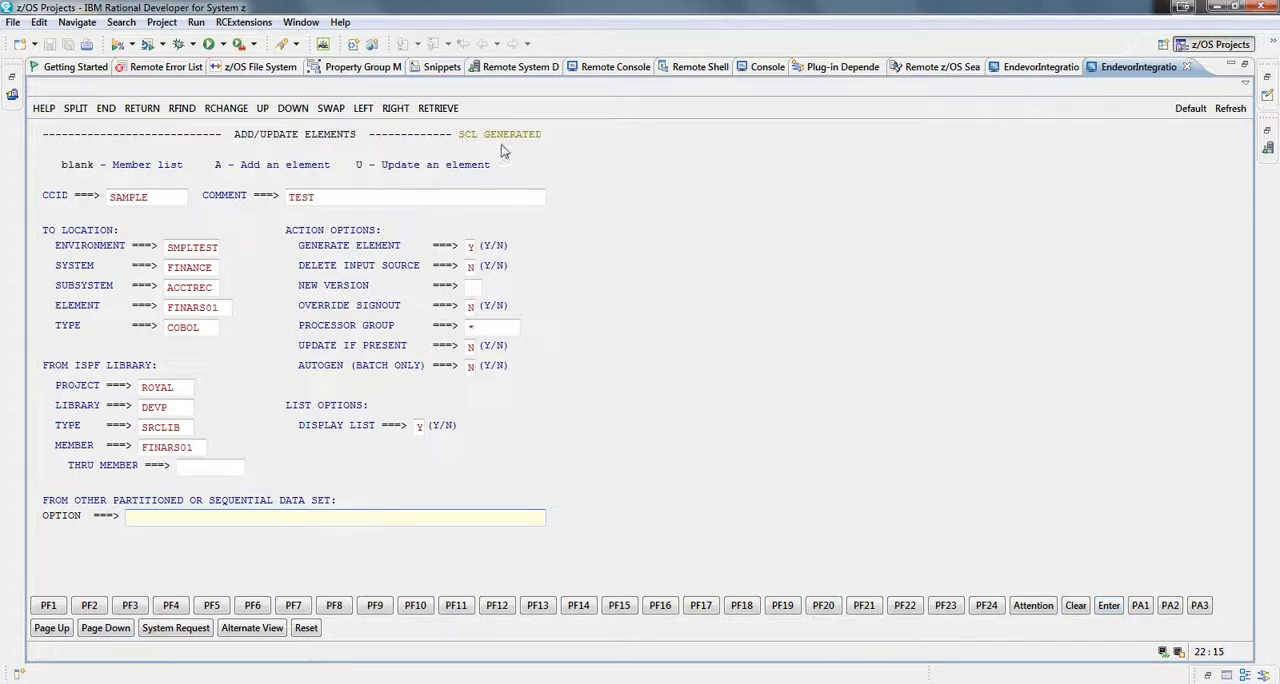
- Return to the Batch Options Menu, submit the batch job with option 3, and supply t as the jobname character
{"action": "left_click", "coordinate": [129, 607]}
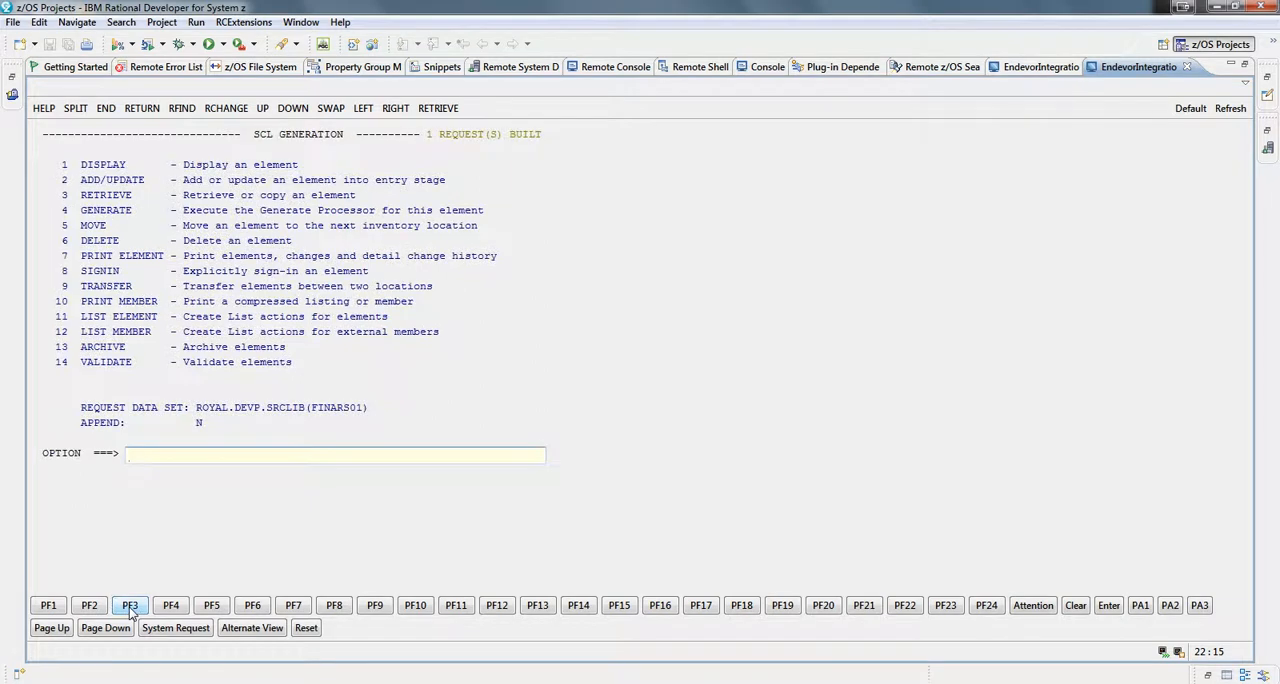
{"action": "left_click", "coordinate": [129, 607]}
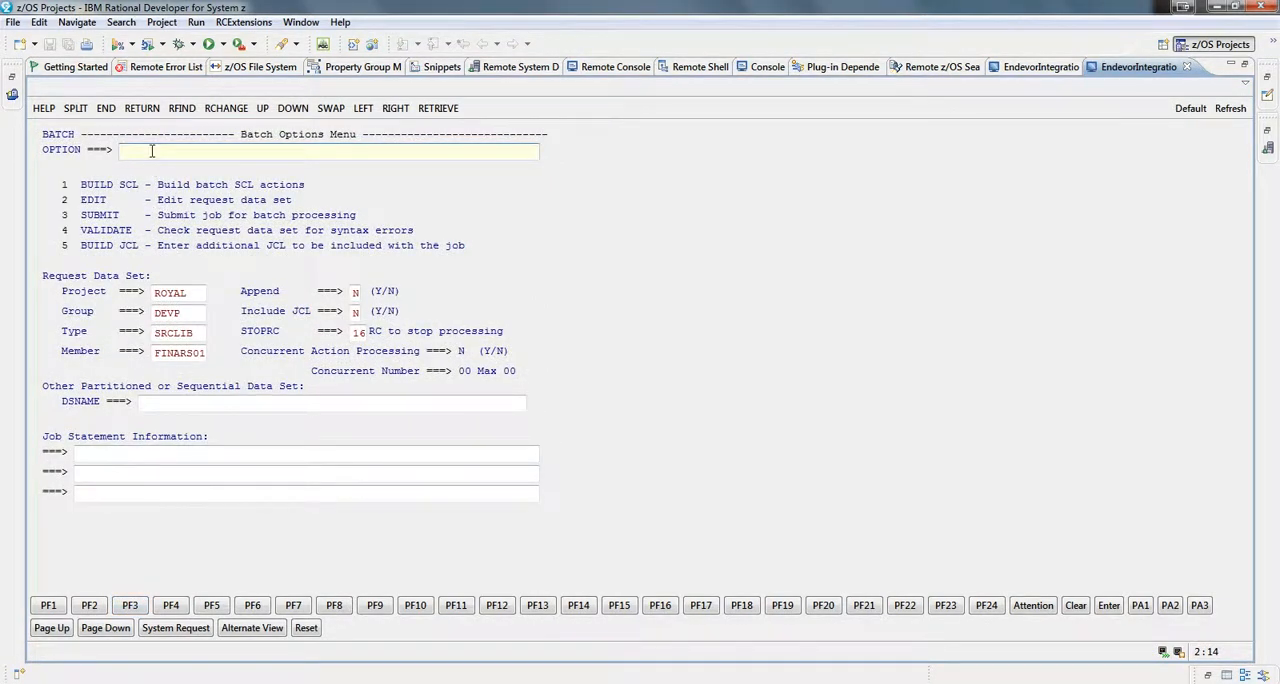
{"action": "type", "text": "3"}
{"action": "left_click", "coordinate": [1109, 612]}
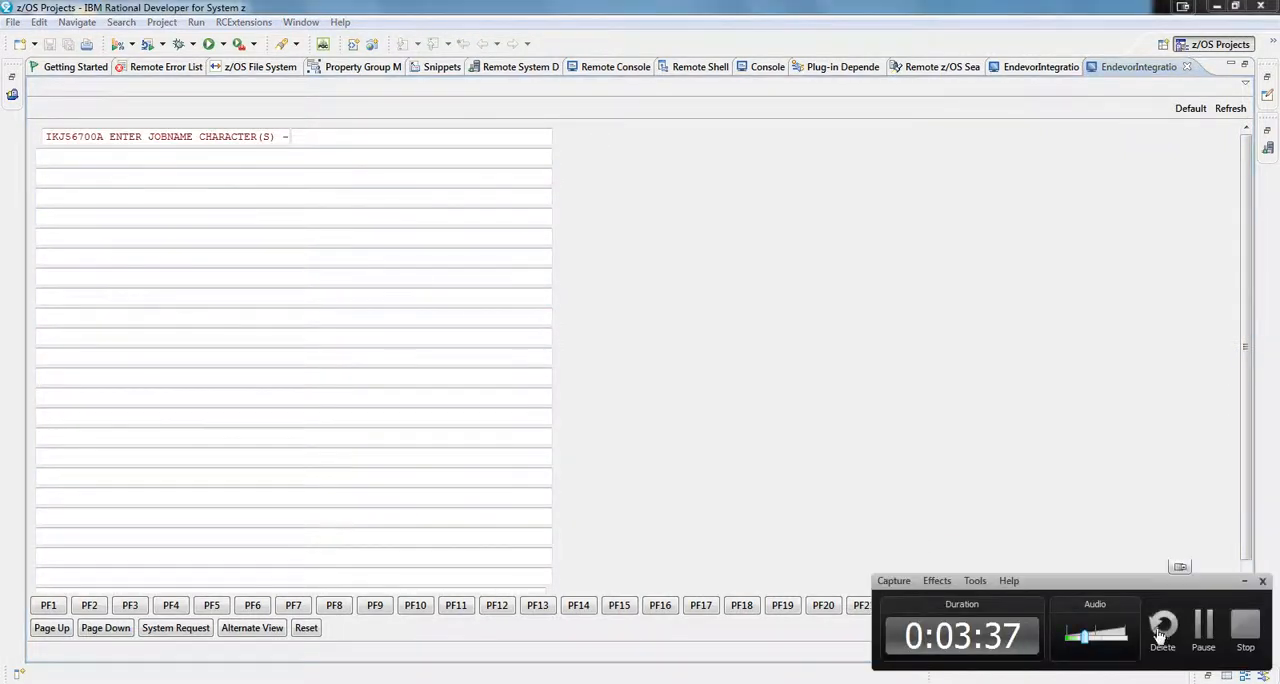
{"action": "type", "text": "t"}
{"action": "key", "text": "Return"}
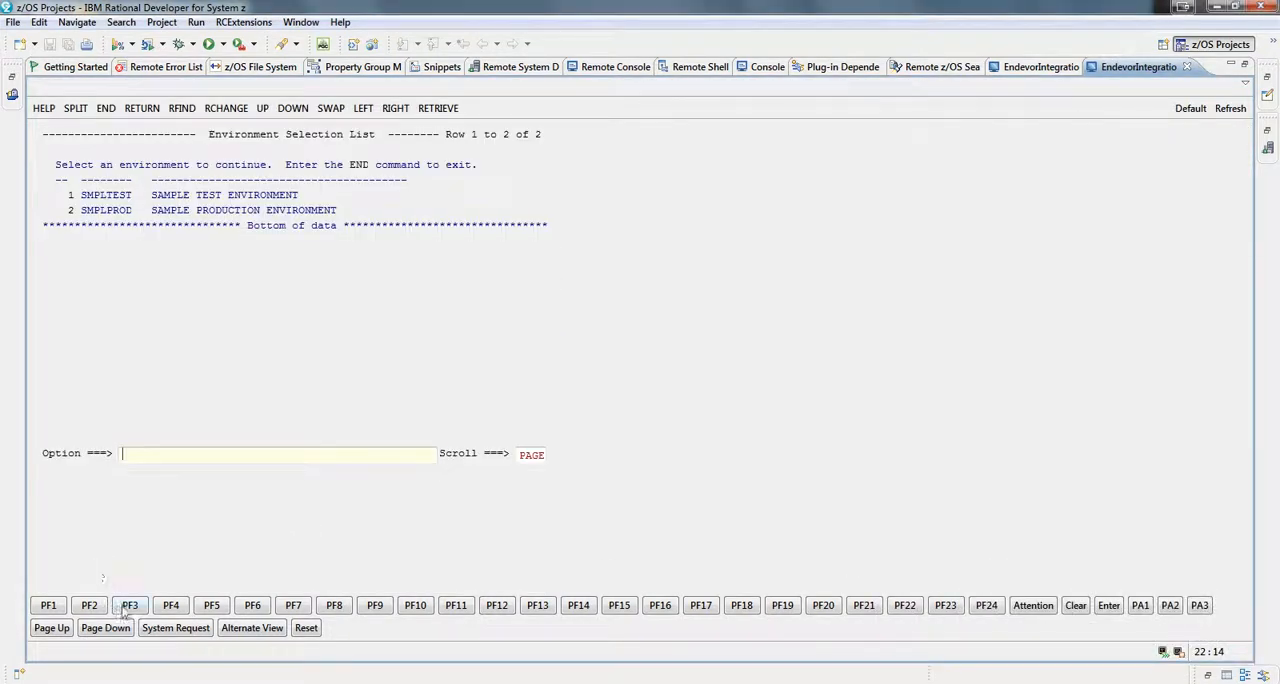
- Exit the Endevor screens to end the host session, and restore the EndevorIntegration view to its normal size
{"action": "left_click", "coordinate": [129, 607]}
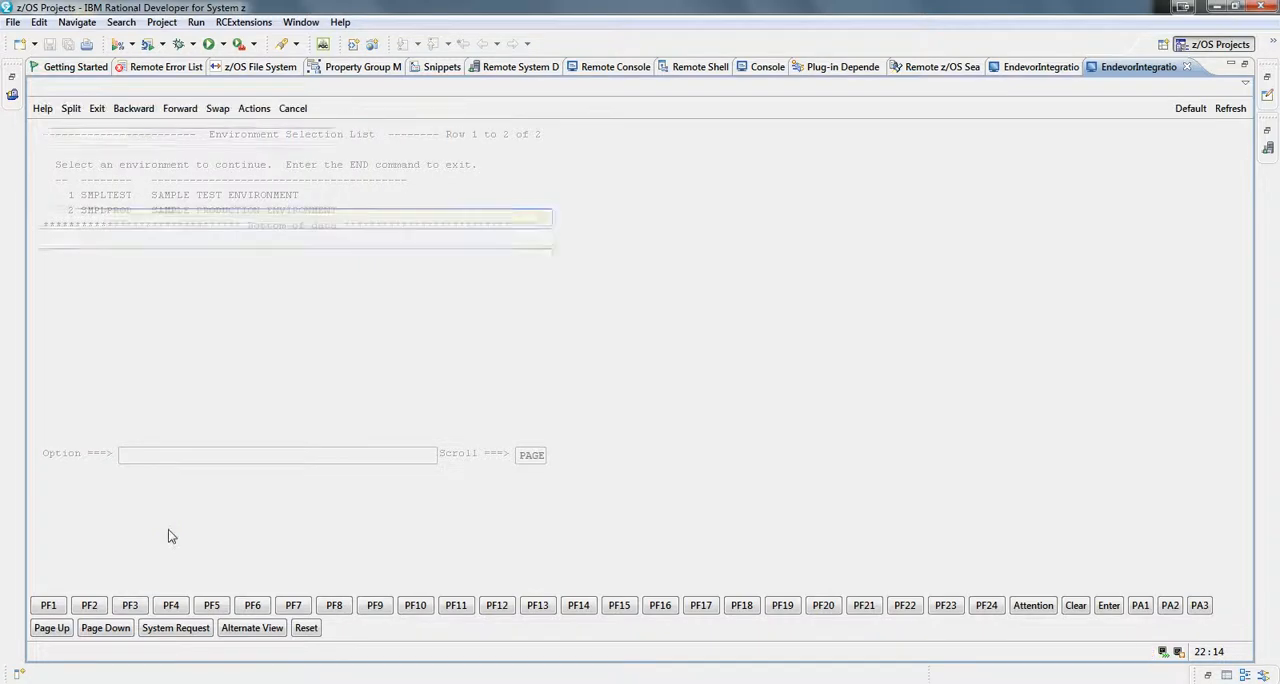
{"action": "left_click", "coordinate": [130, 608]}
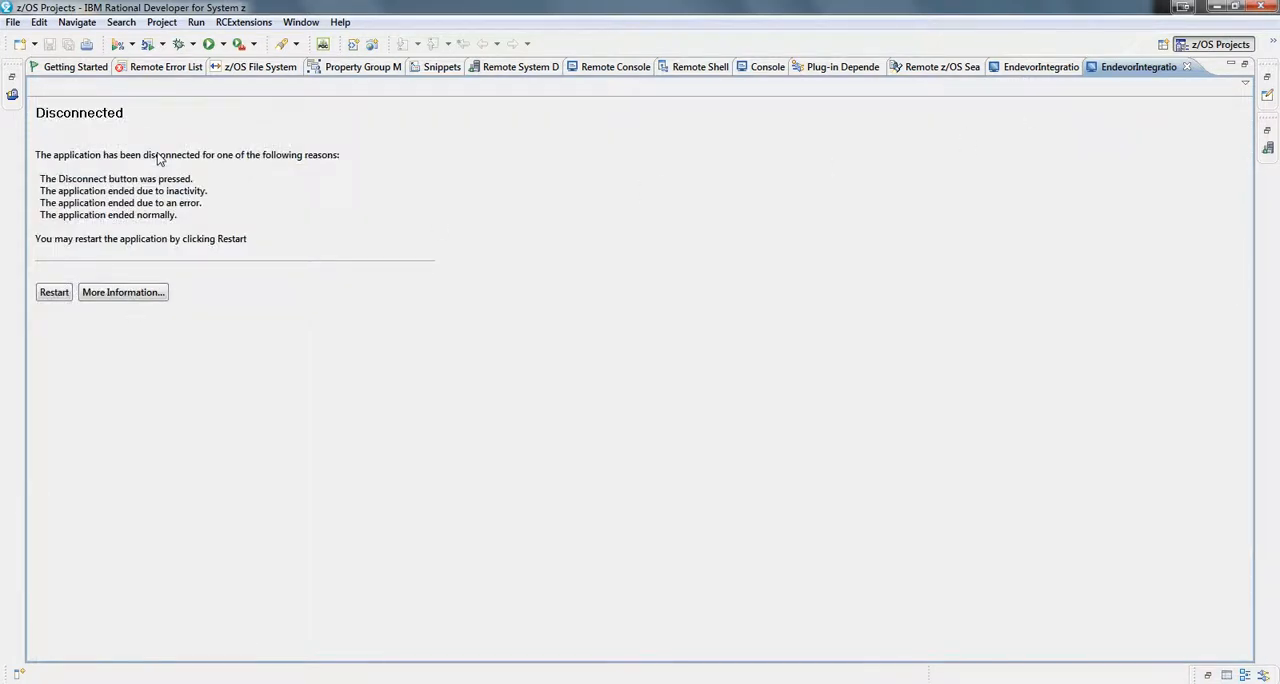
{"action": "double_click", "coordinate": [1125, 66]}
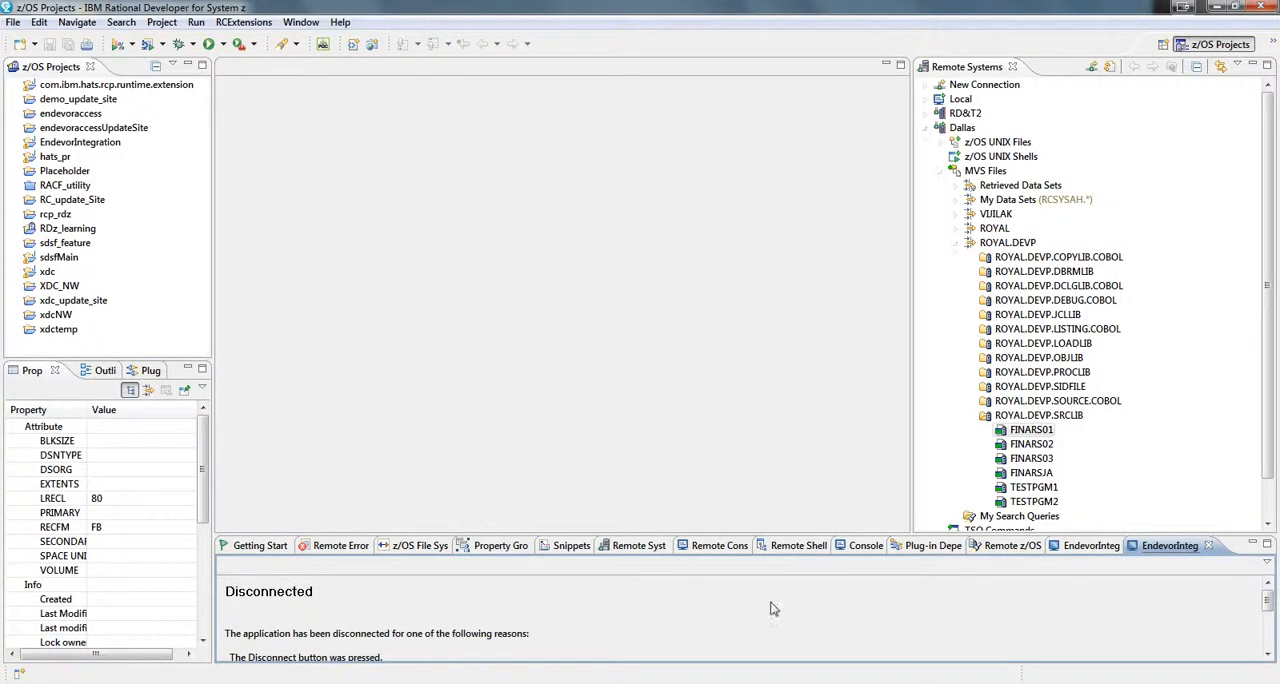
- Switch to the Host Access Transformation Services perspective and examine the EndevorIntegration macros endevor_batch_update_macro and logOff_macro
{"action": "left_click", "coordinate": [1272, 43]}
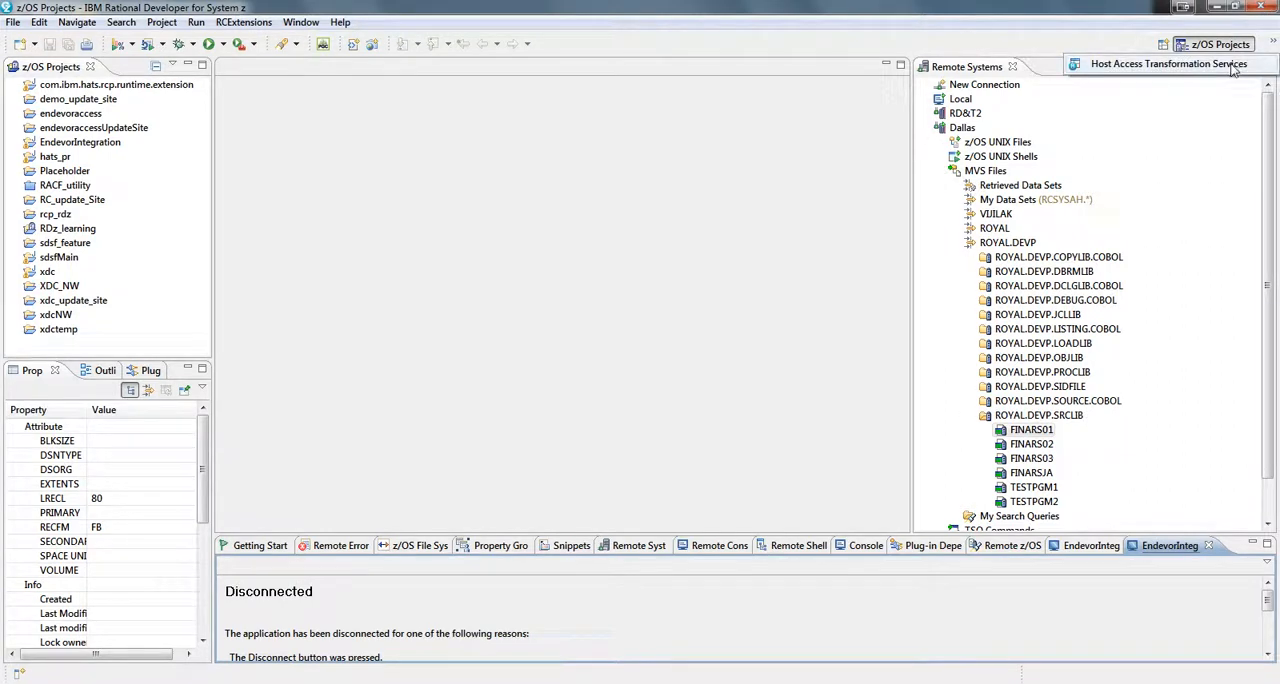
{"action": "left_click", "coordinate": [1234, 66]}
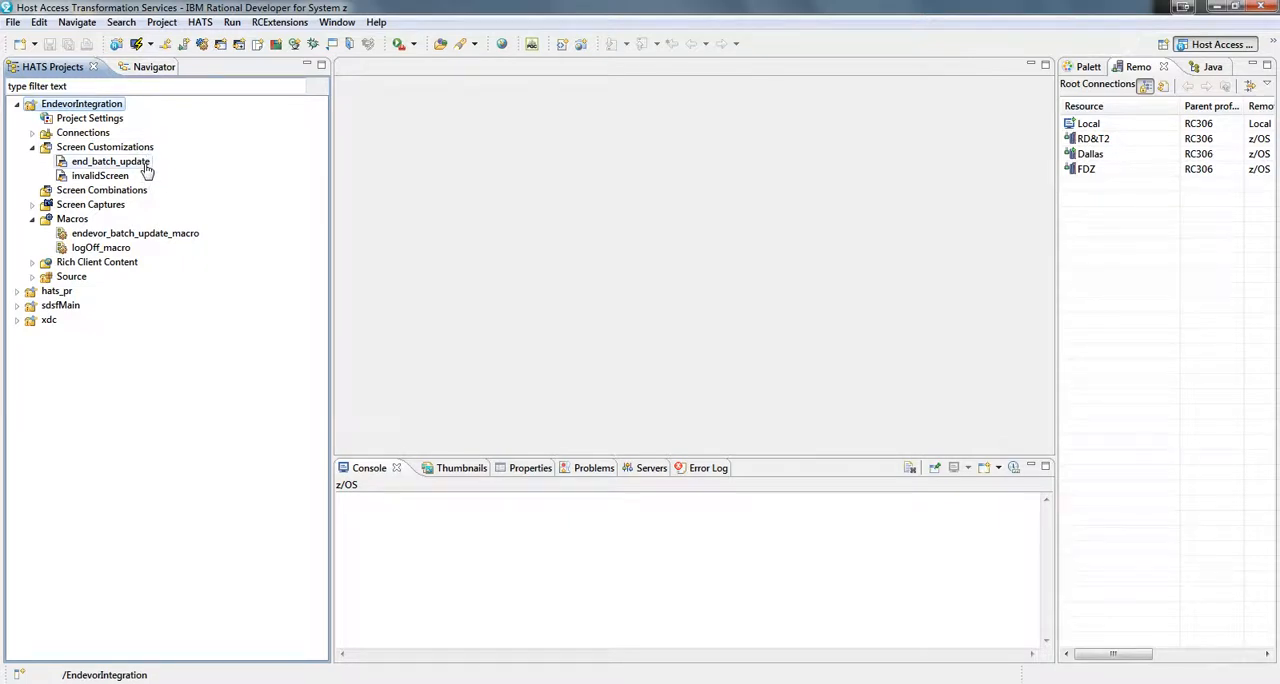
{"action": "left_click", "coordinate": [117, 236]}
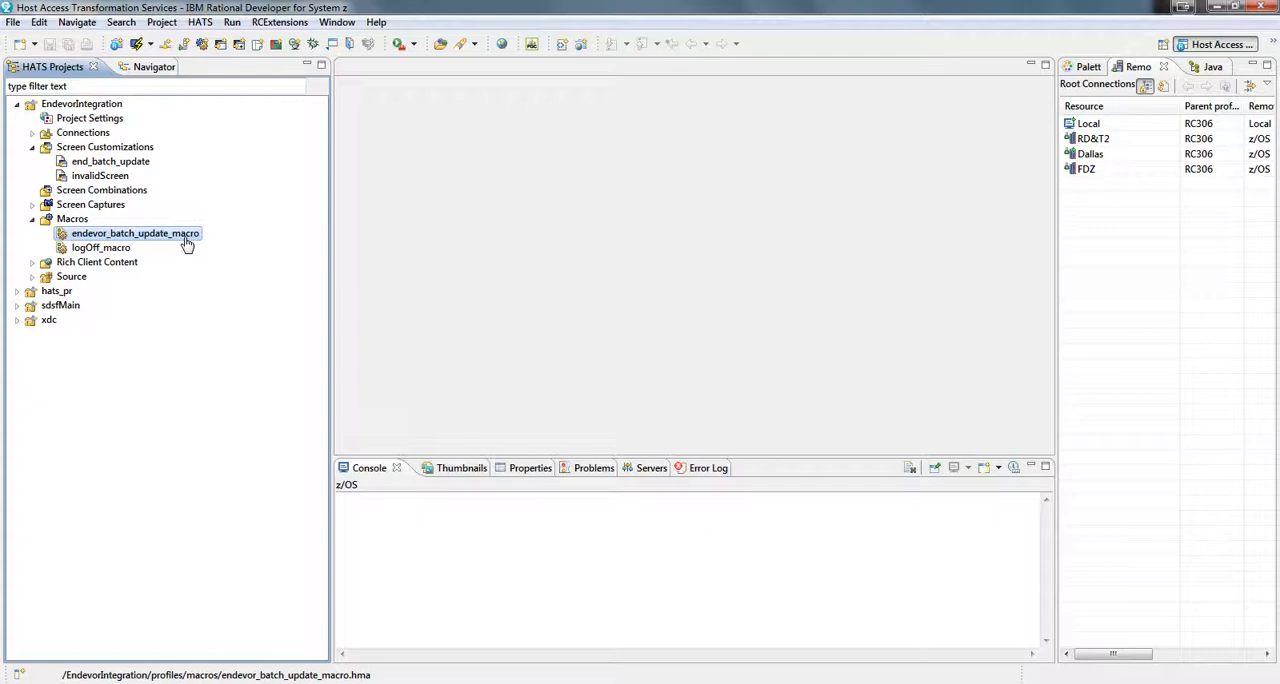
{"action": "left_click", "coordinate": [122, 252]}
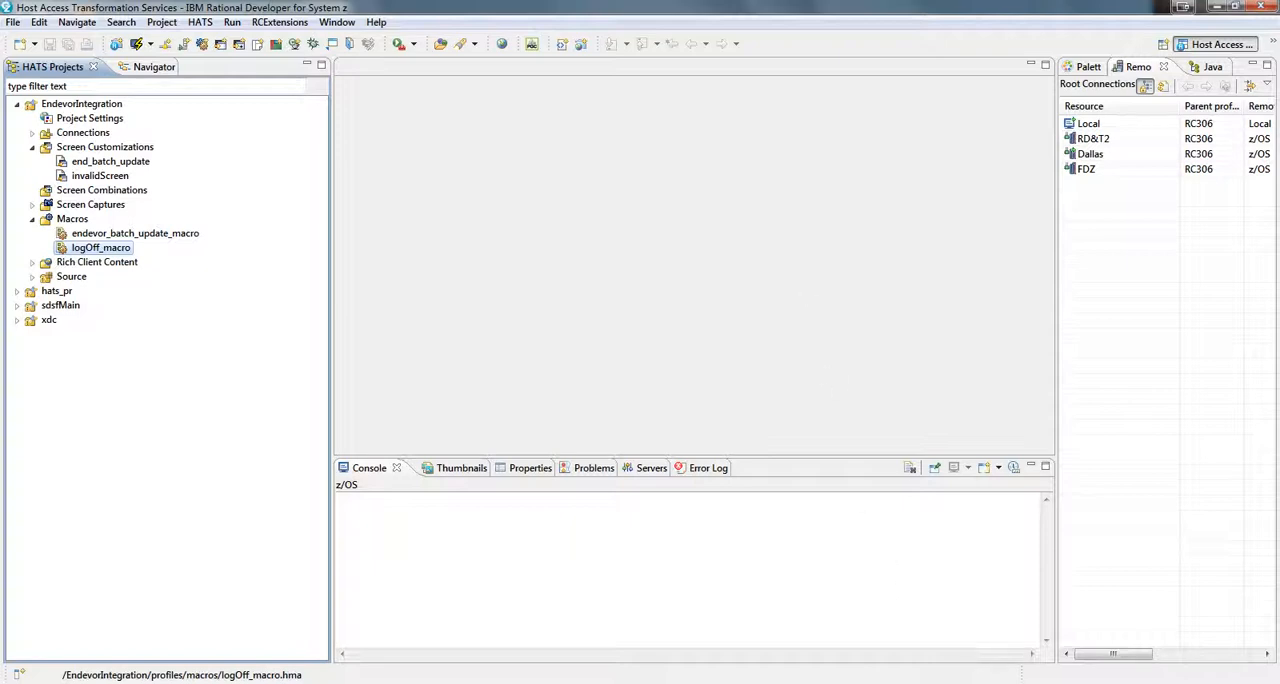
{"action": "left_click", "coordinate": [972, 683]}
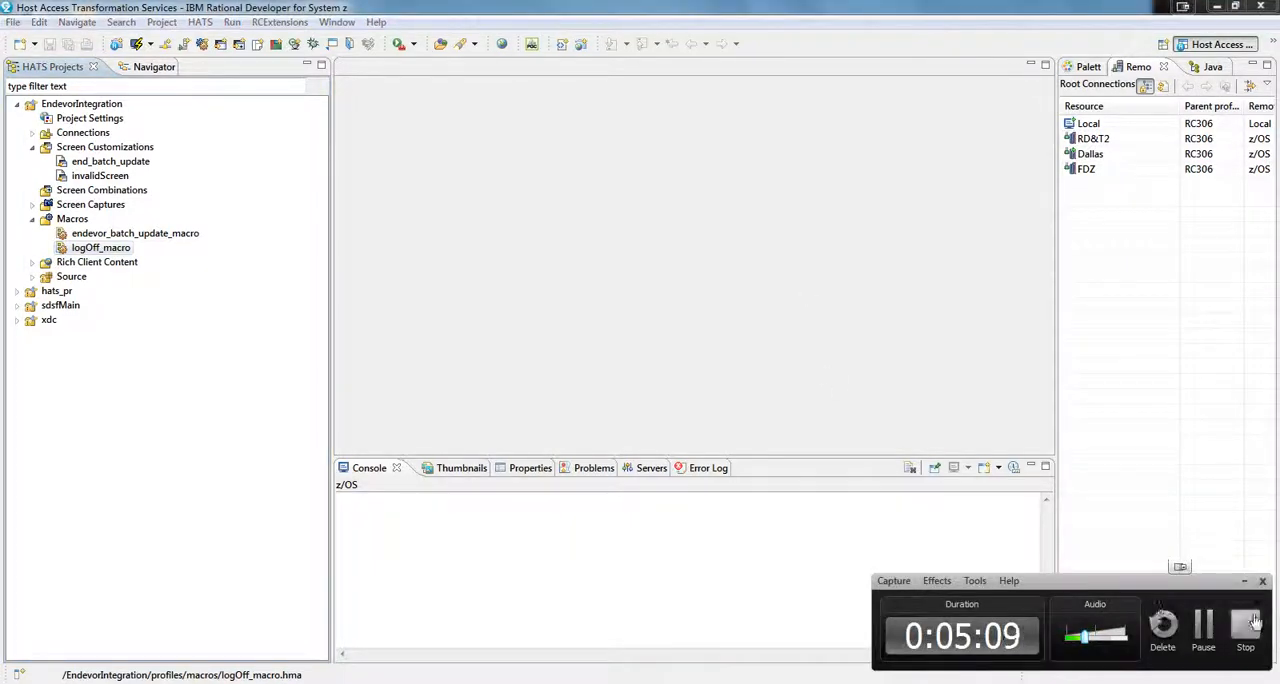